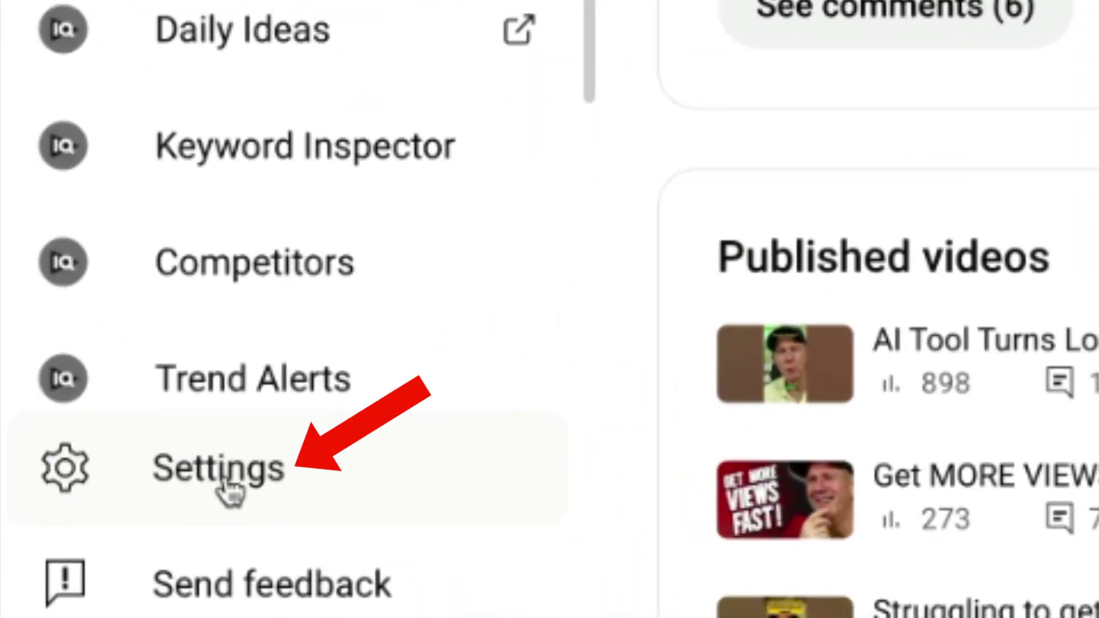
Step: Turn on Allow automatic dubbing in the advanced upload defaults and save it
click(229, 487)
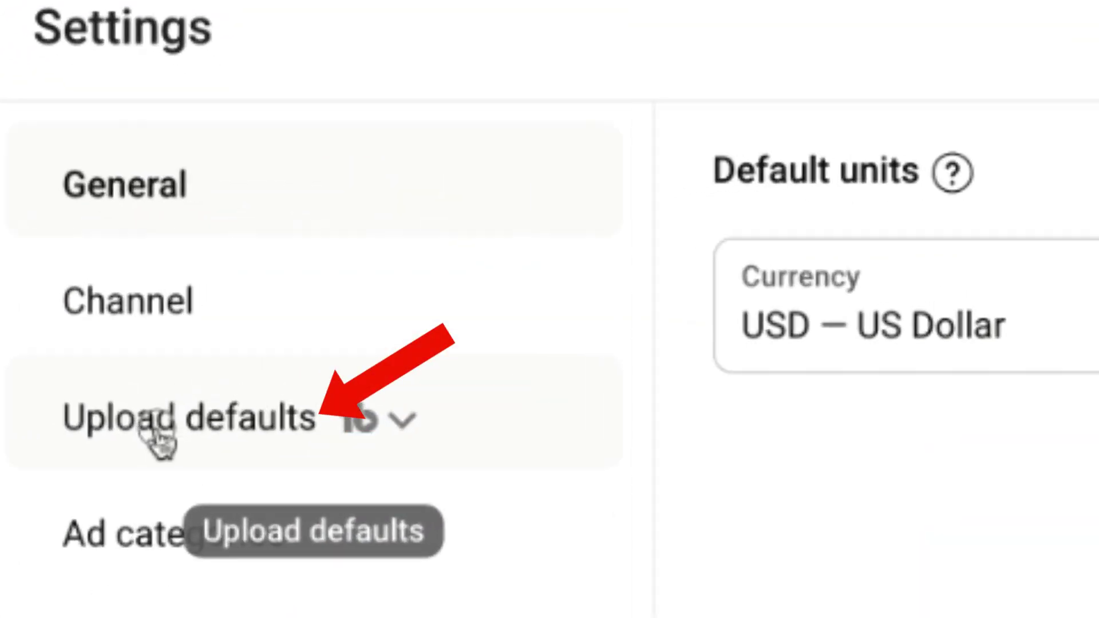
click(154, 441)
click(511, 80)
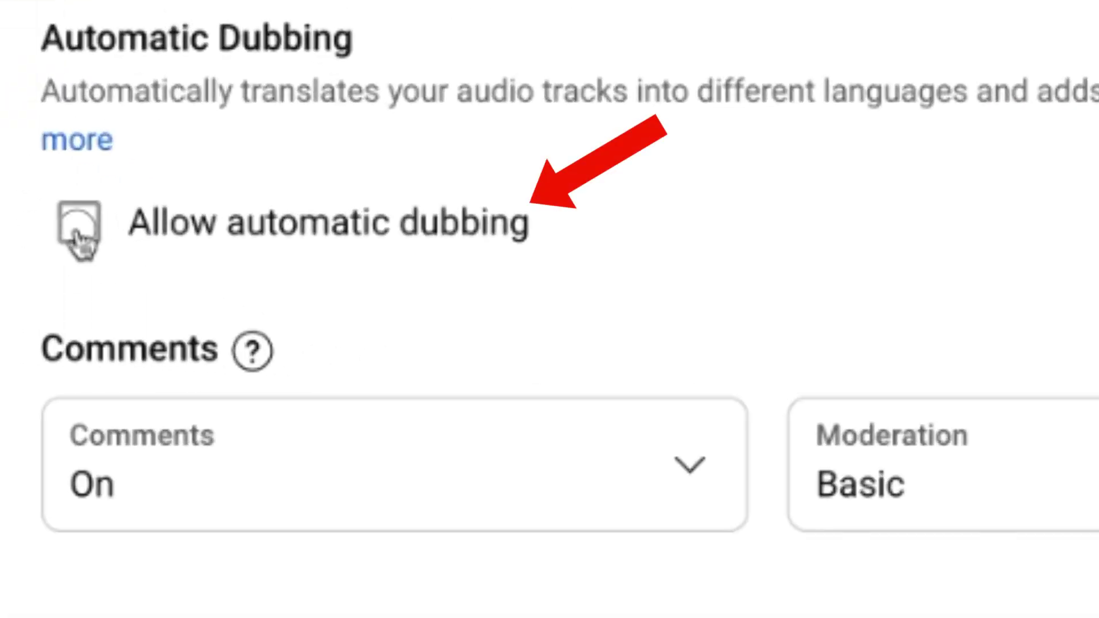
click(80, 229)
click(993, 555)
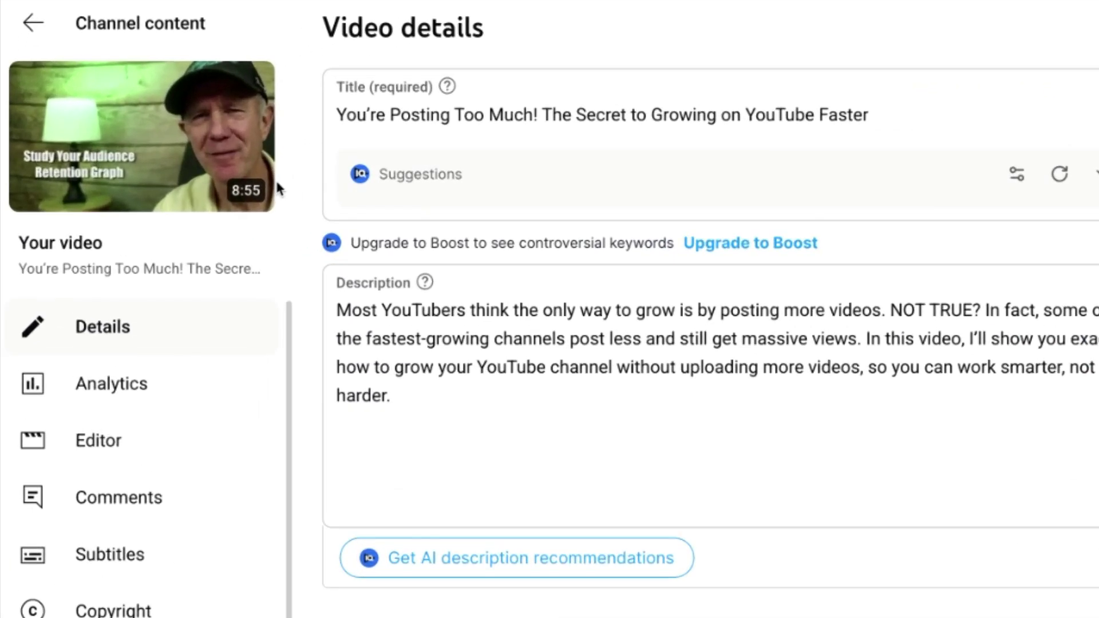
Step: Open the Posting Too Much video's Subtitles page showing its English and automatic caption tracks
click(119, 560)
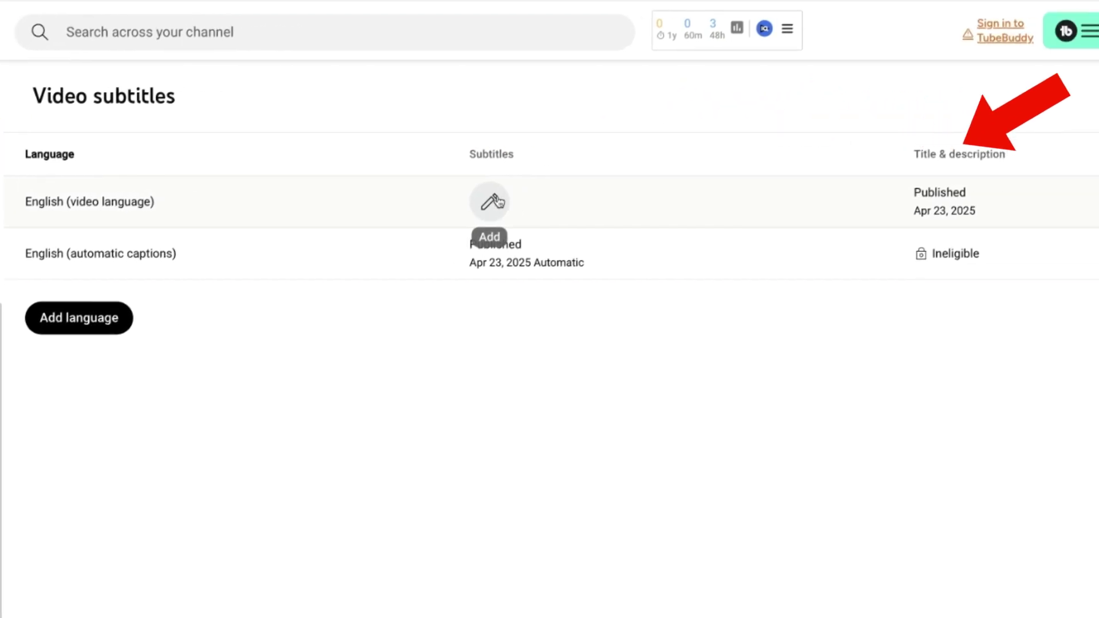
mouse_move(937, 191)
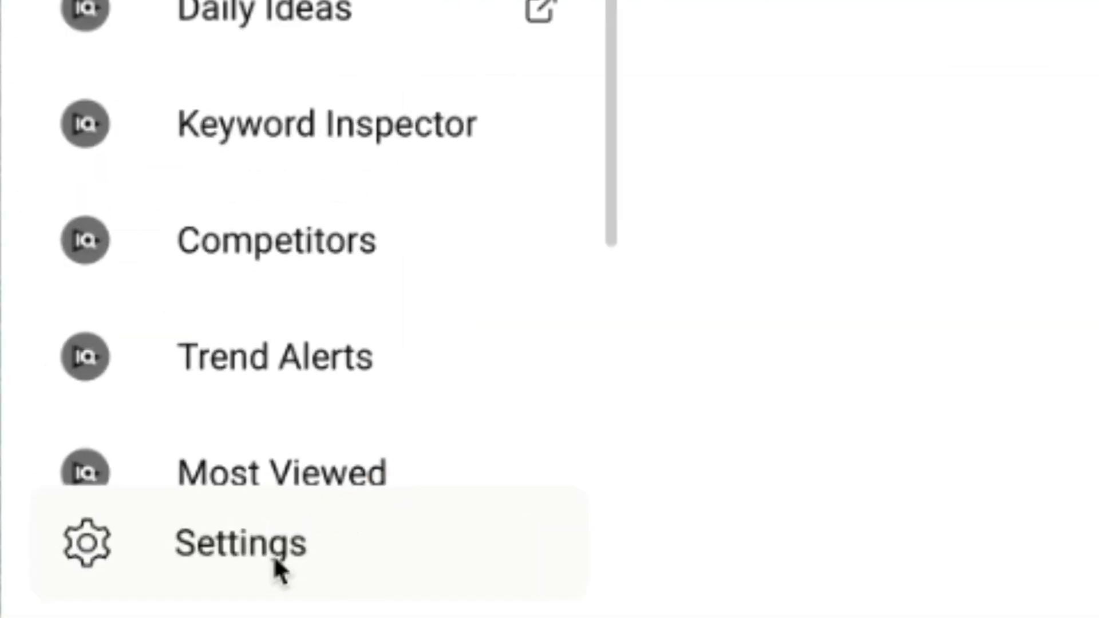
Step: Enable Don't show potentially inappropriate words for automatic captions in channel advanced settings, then save
click(276, 564)
click(224, 205)
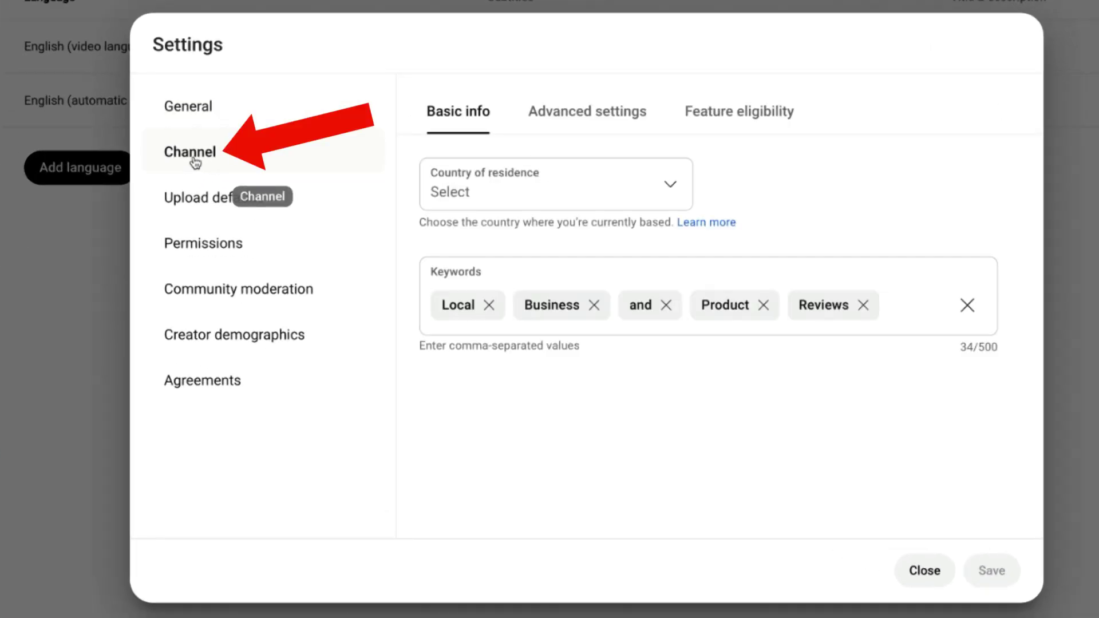
click(580, 115)
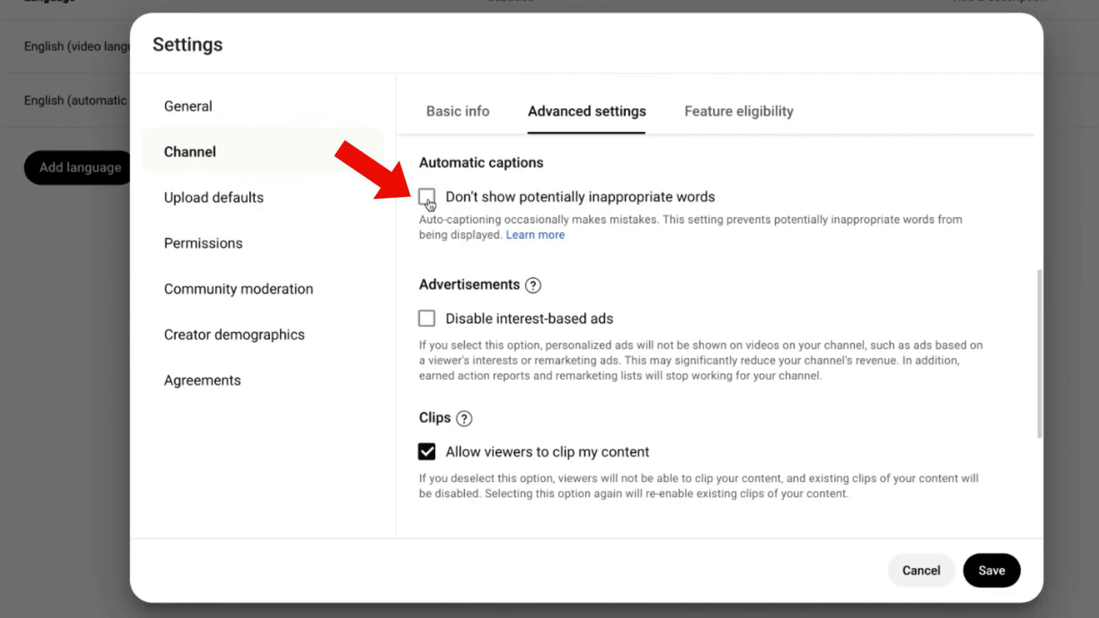
click(426, 197)
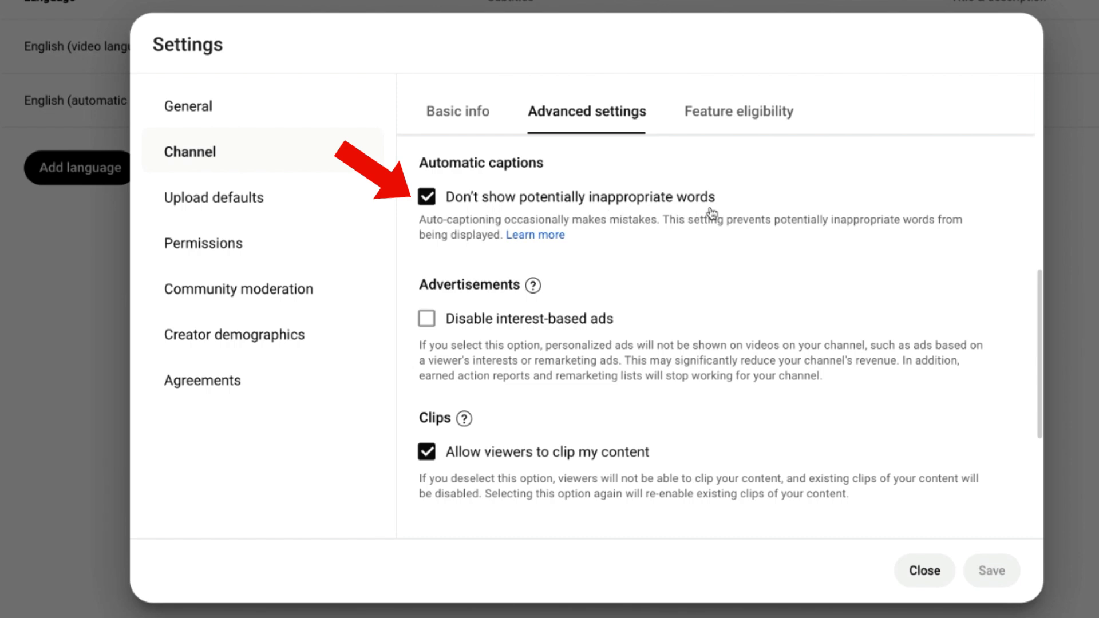
click(981, 567)
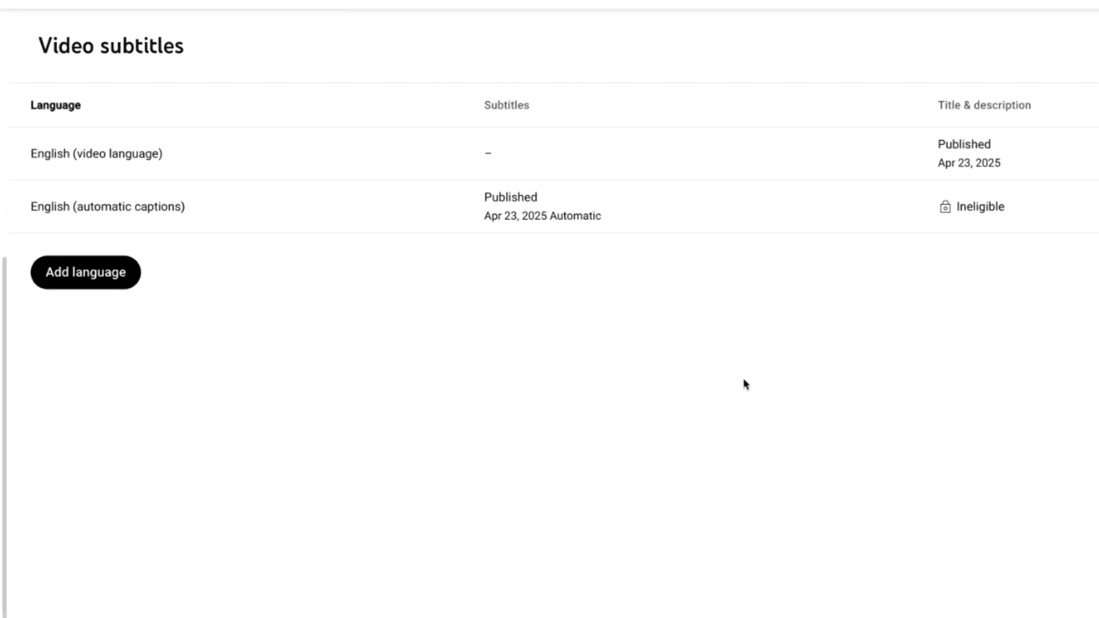
Step: Start English (video language) subtitles, look over Upload file, then choose Auto-sync
click(505, 159)
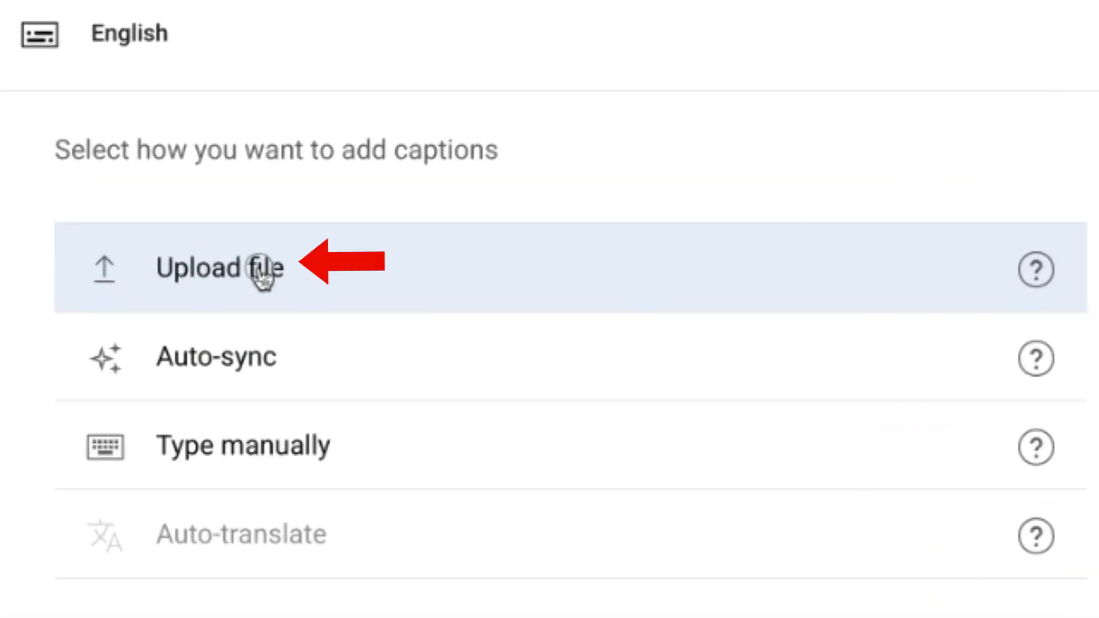
click(262, 270)
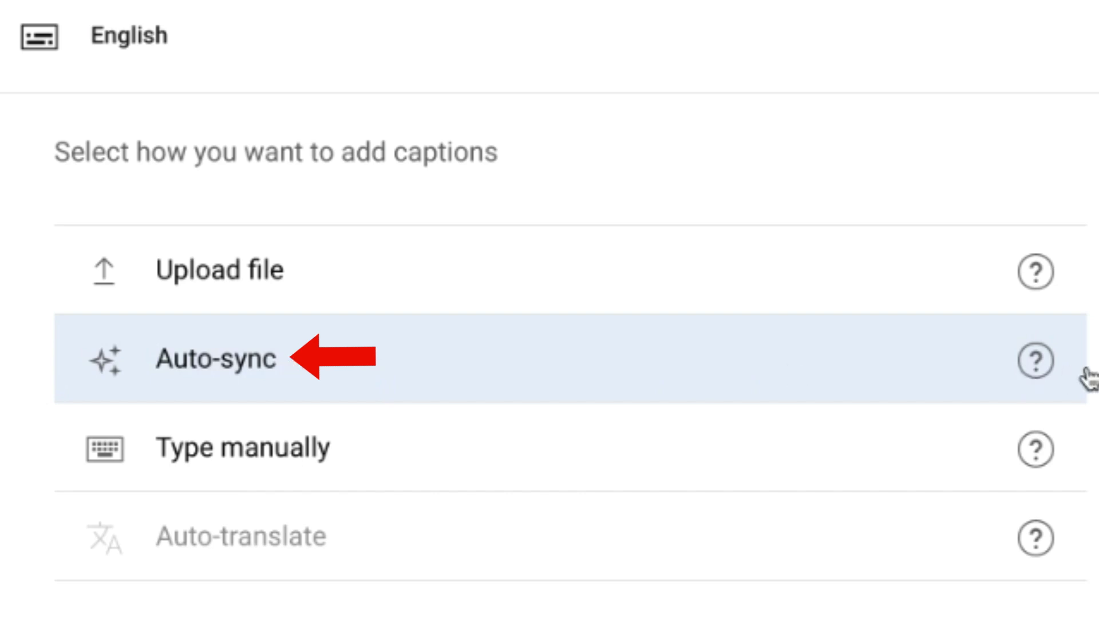
mouse_move(1035, 358)
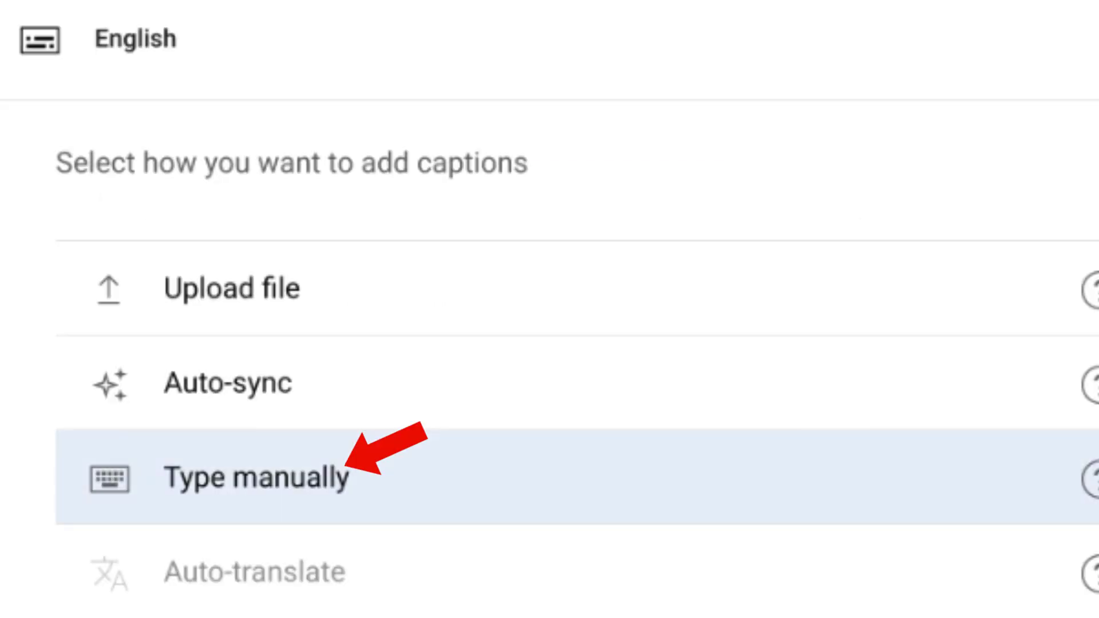
mouse_move(584, 529)
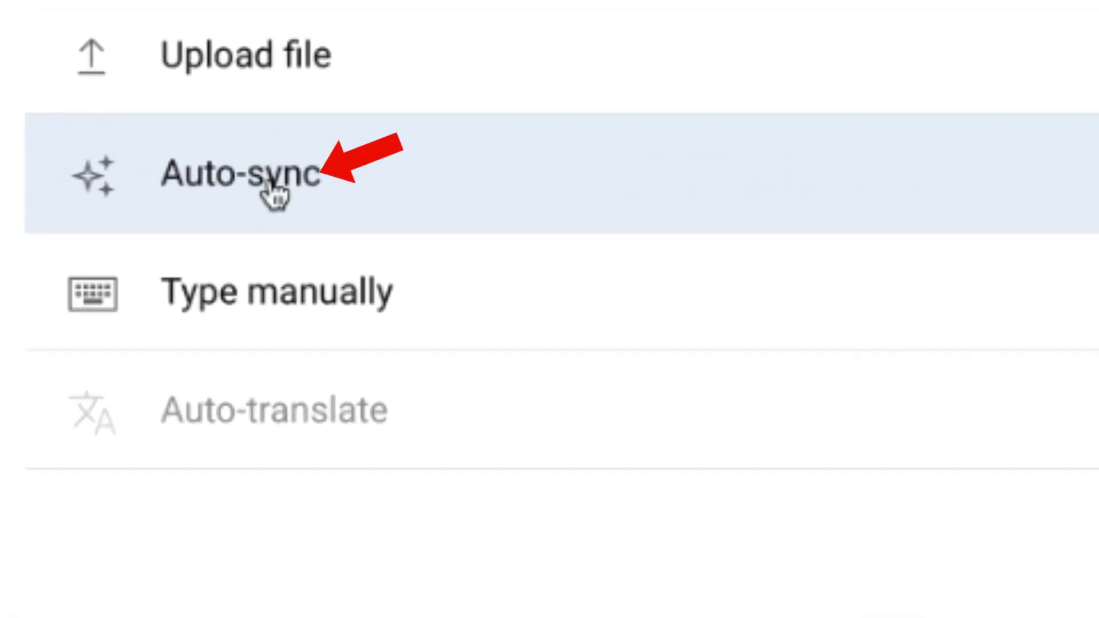
click(267, 183)
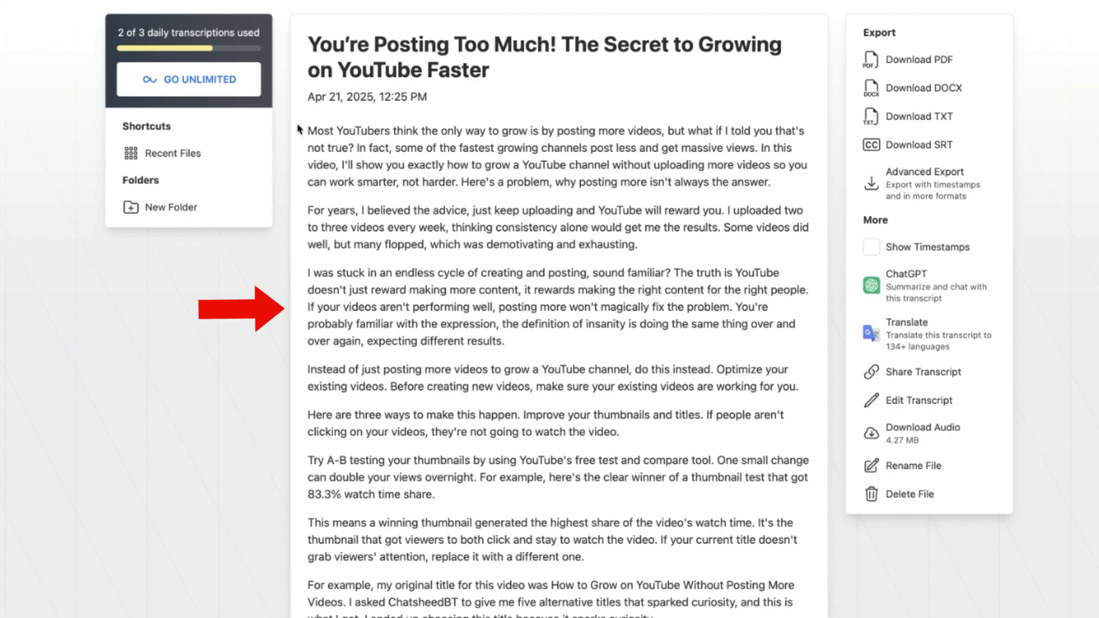
Step: Select all of the TurboScribe transcript text and copy it
key(super+a)
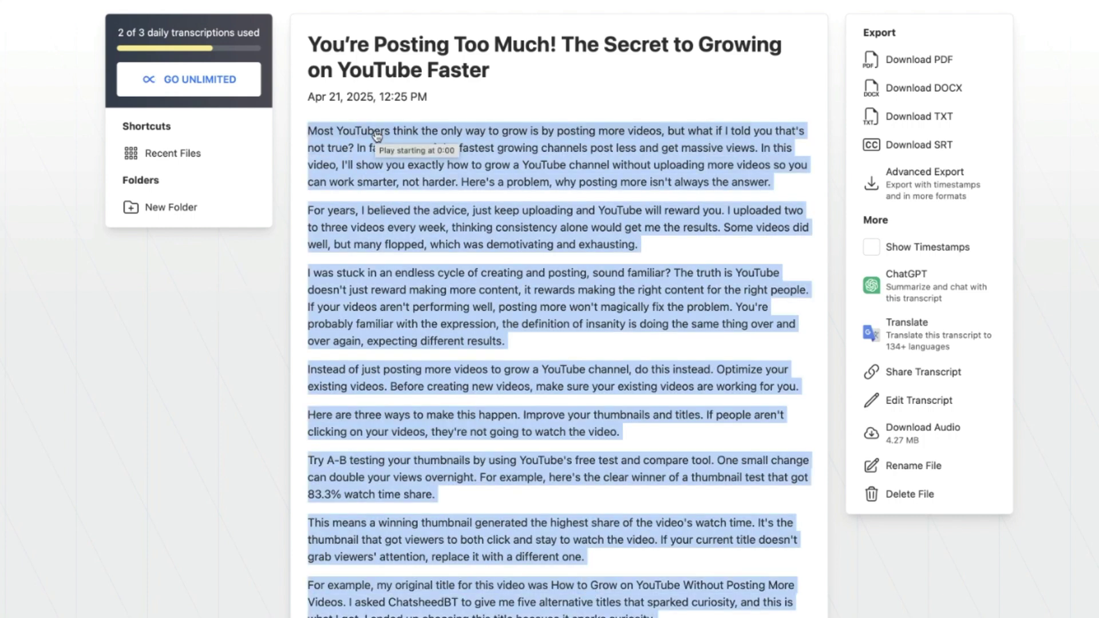
right_click(375, 130)
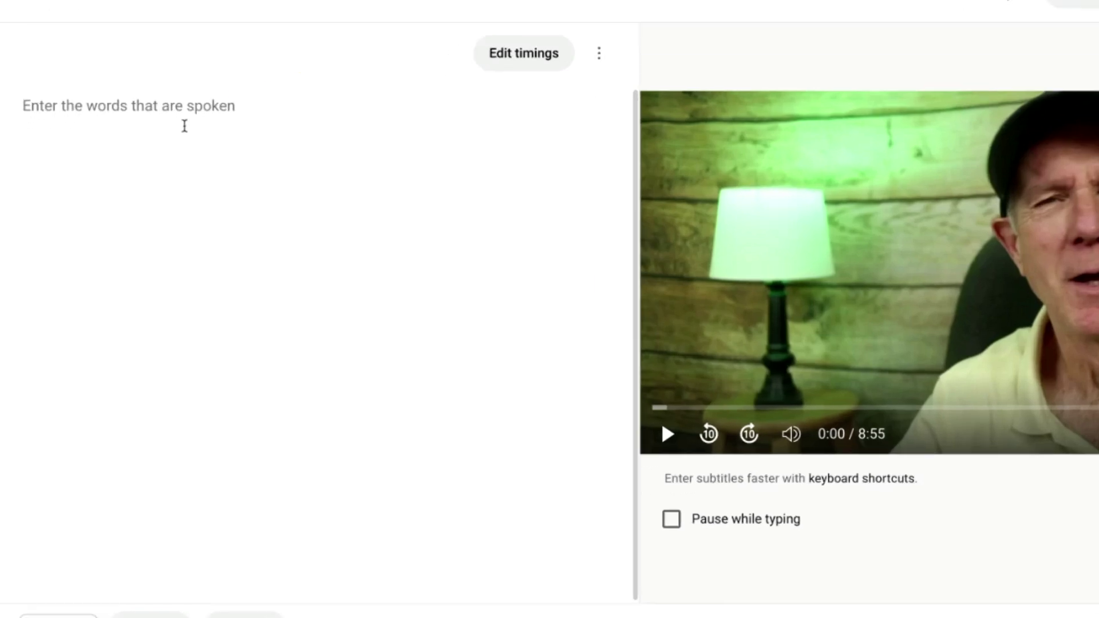
Step: Paste the TurboScribe transcript into the English auto-sync box and switch to Edit timings
right_click(164, 135)
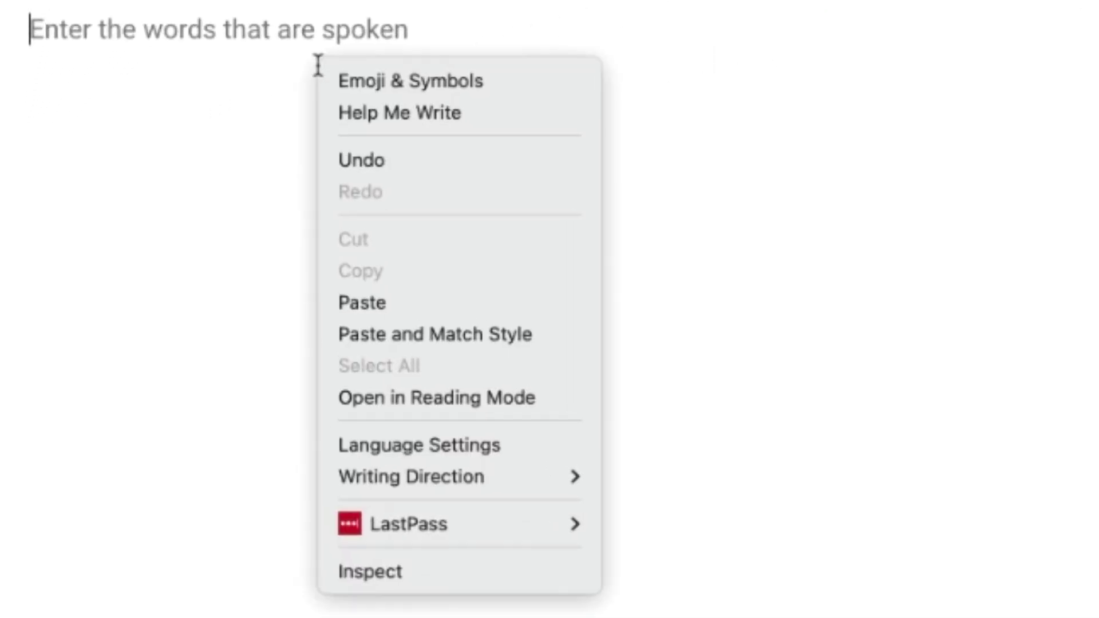
click(372, 307)
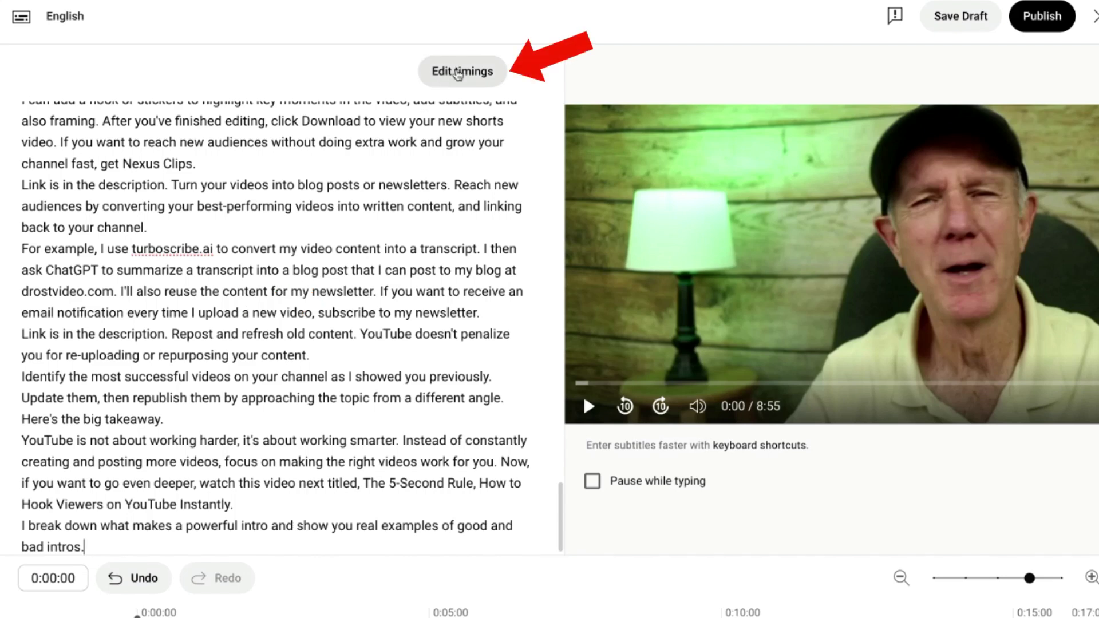
click(462, 71)
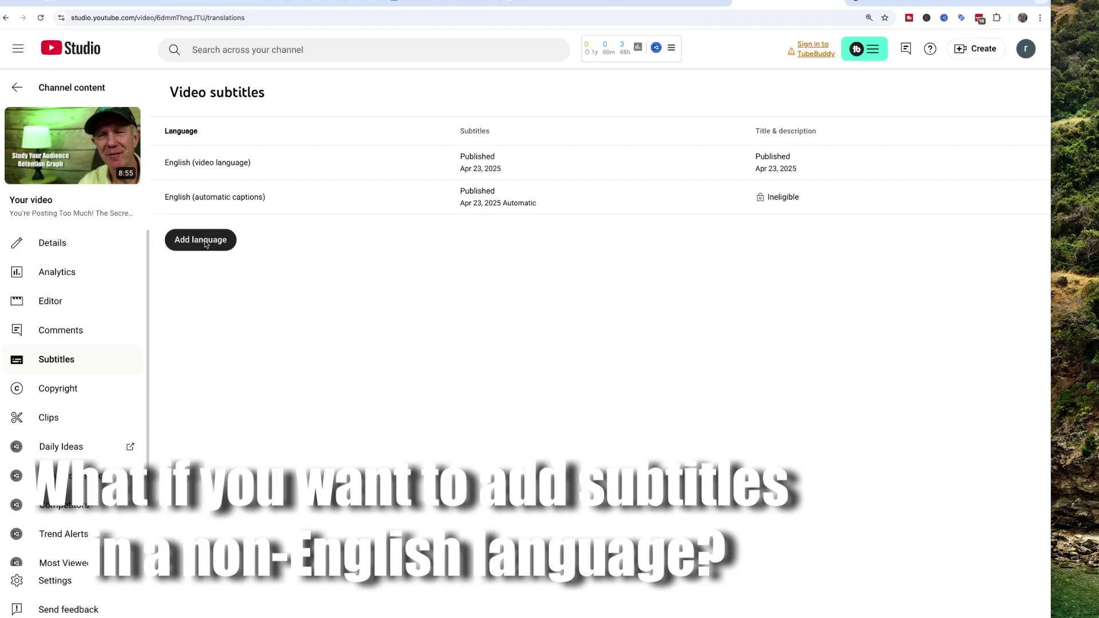
Step: Add German (Germany) as a subtitle language and create its captions with Auto-translate
click(273, 232)
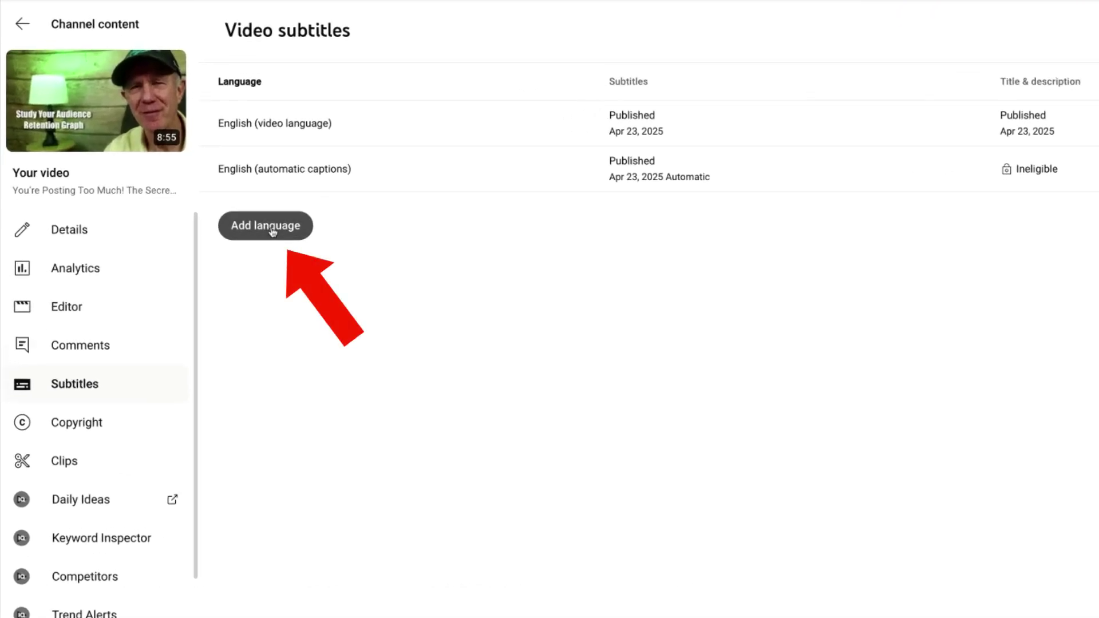
scroll(409, 262, down, 5)
scroll(410, 262, down, 20)
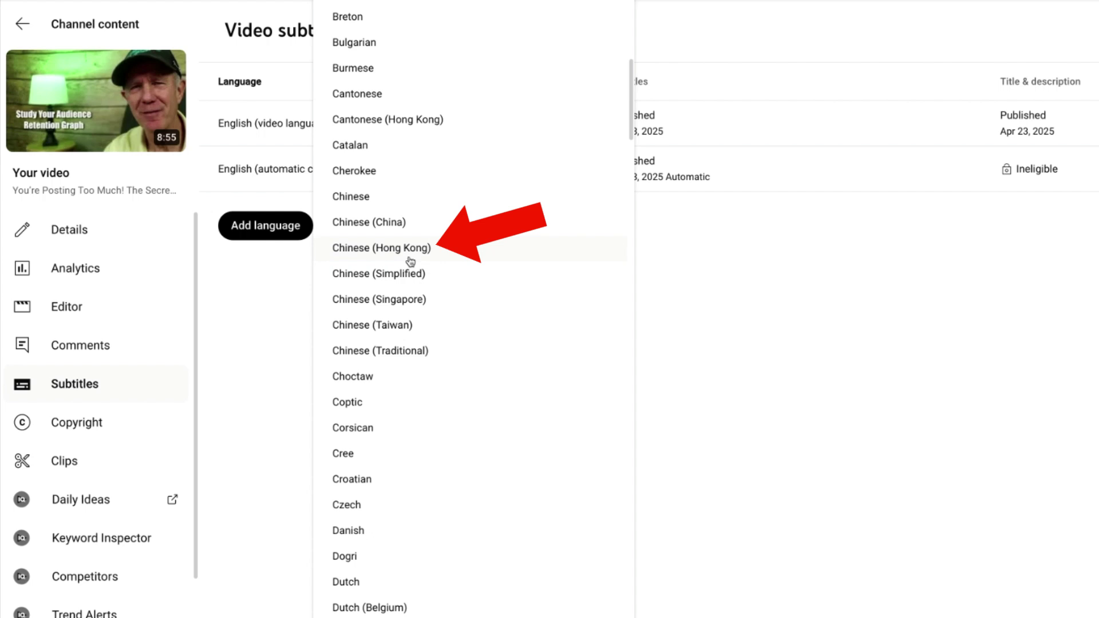
click(360, 289)
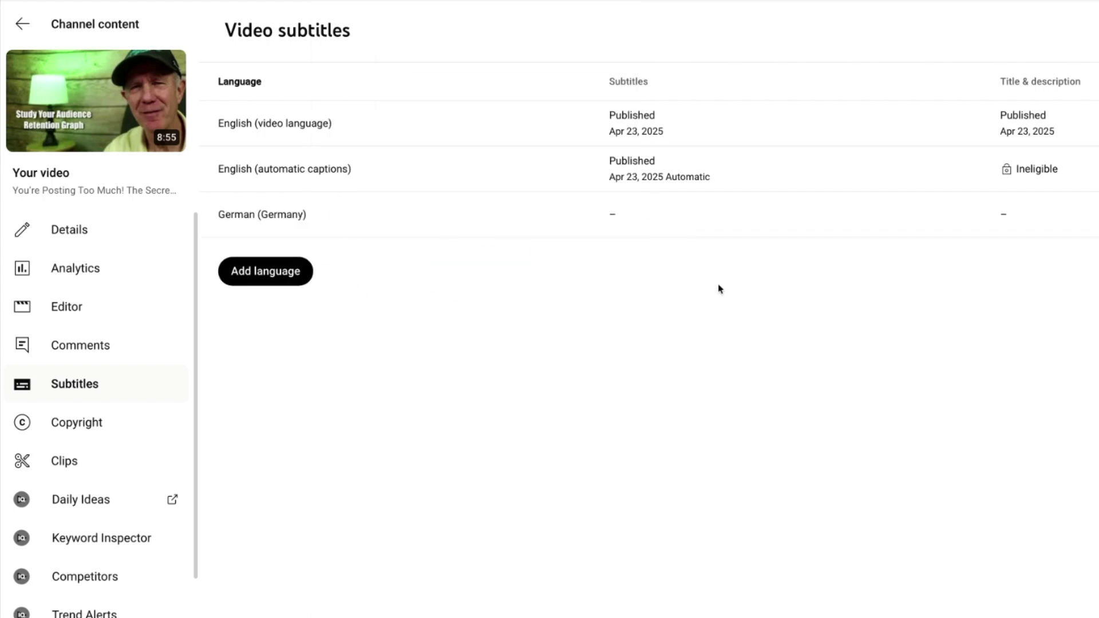
click(627, 216)
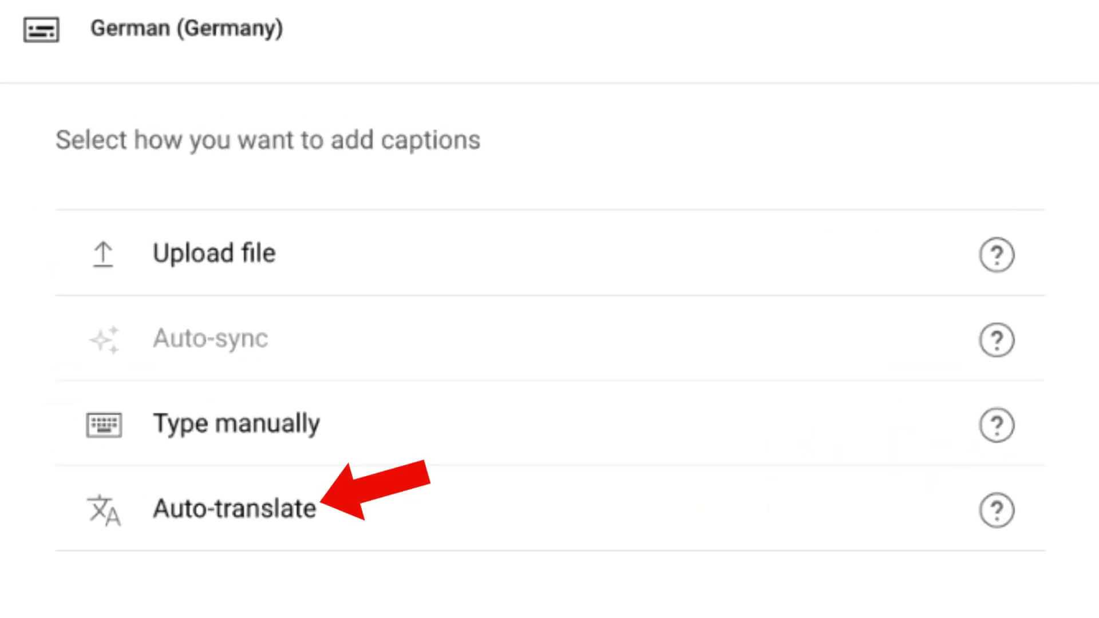
mouse_move(996, 511)
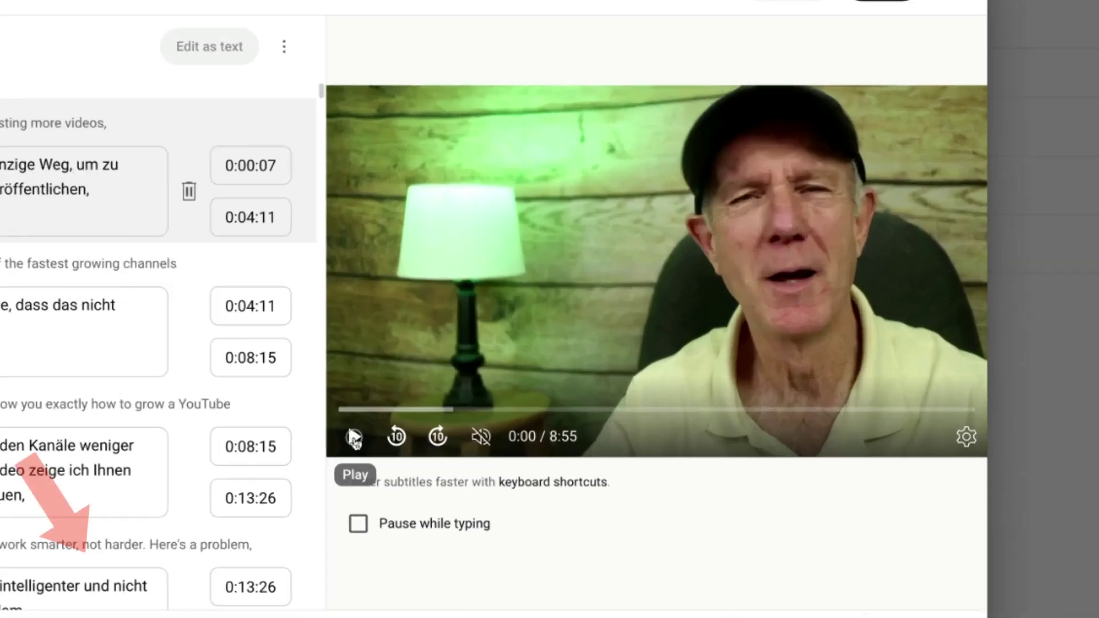
Step: Briefly preview the auto-translated German captions, then publish them
click(351, 439)
click(350, 439)
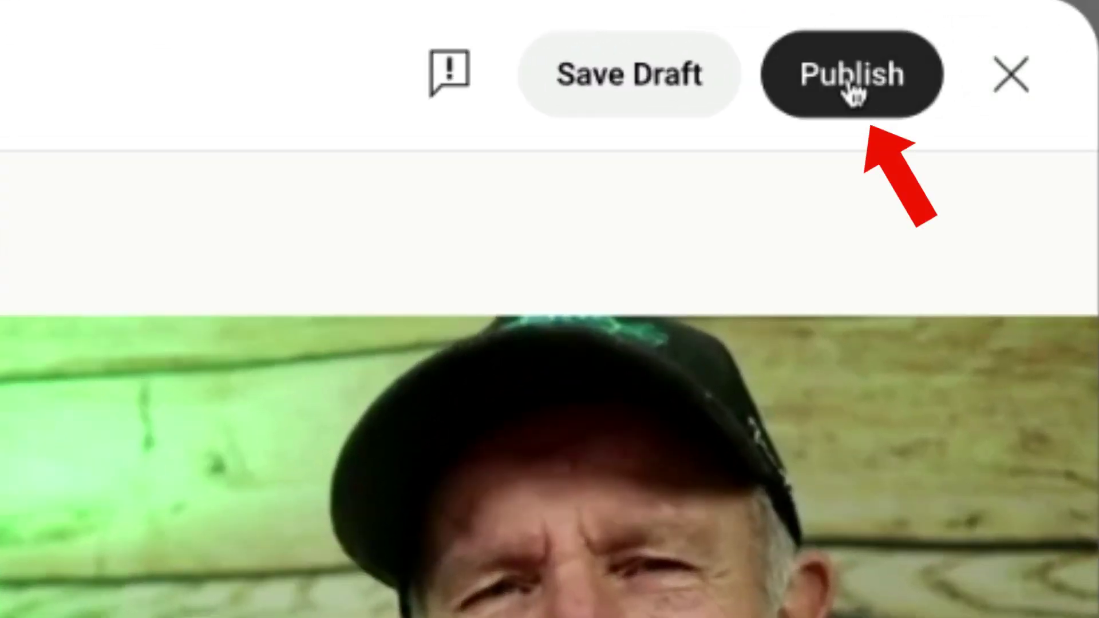
click(859, 86)
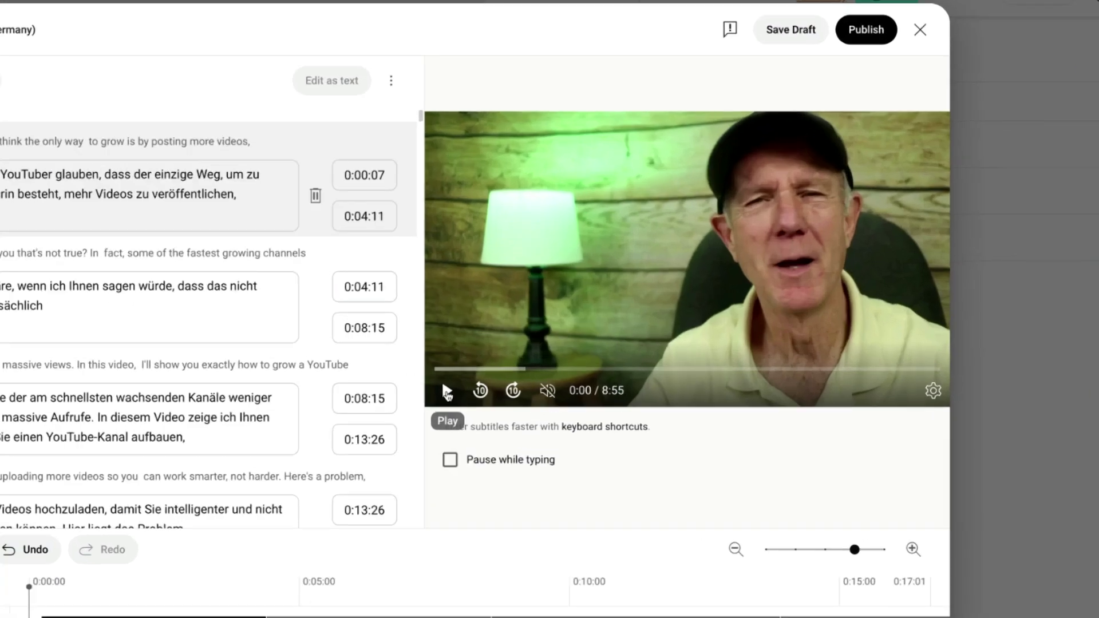
Step: Play the Posting Too Much video to check that its English and German subtitles appear
click(448, 387)
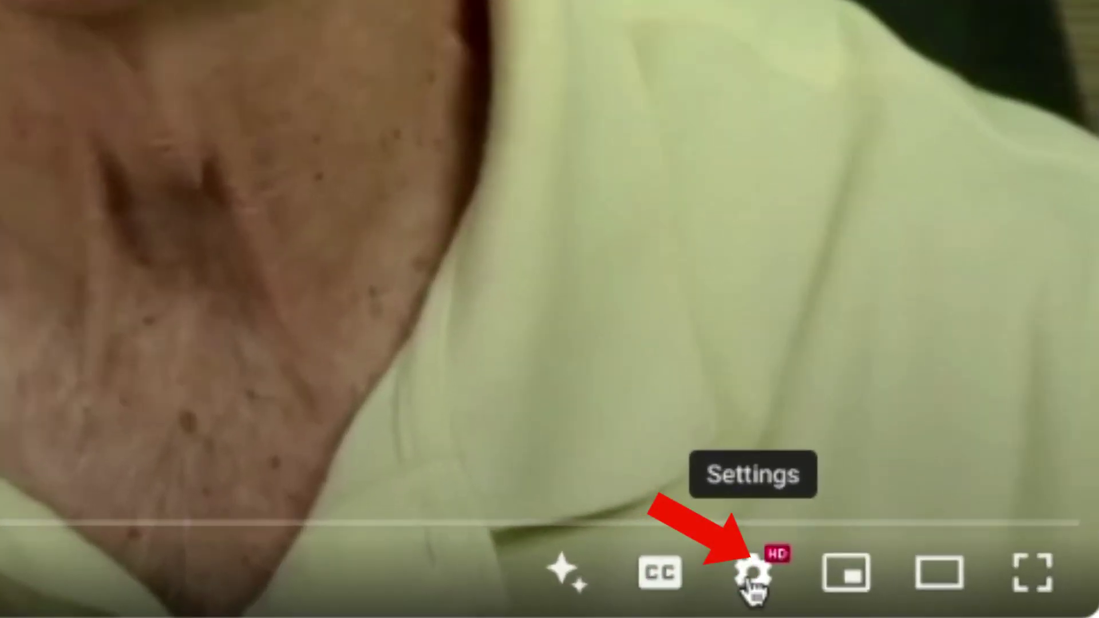
Step: Open the player's Subtitles/CC menu to see English and German listed
click(752, 575)
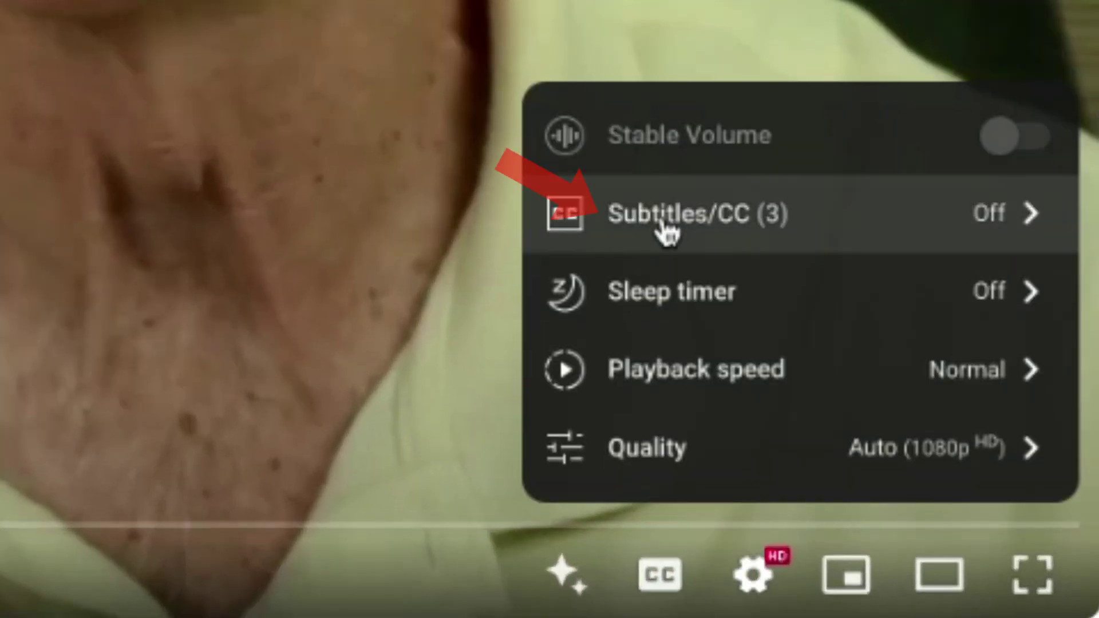
click(666, 226)
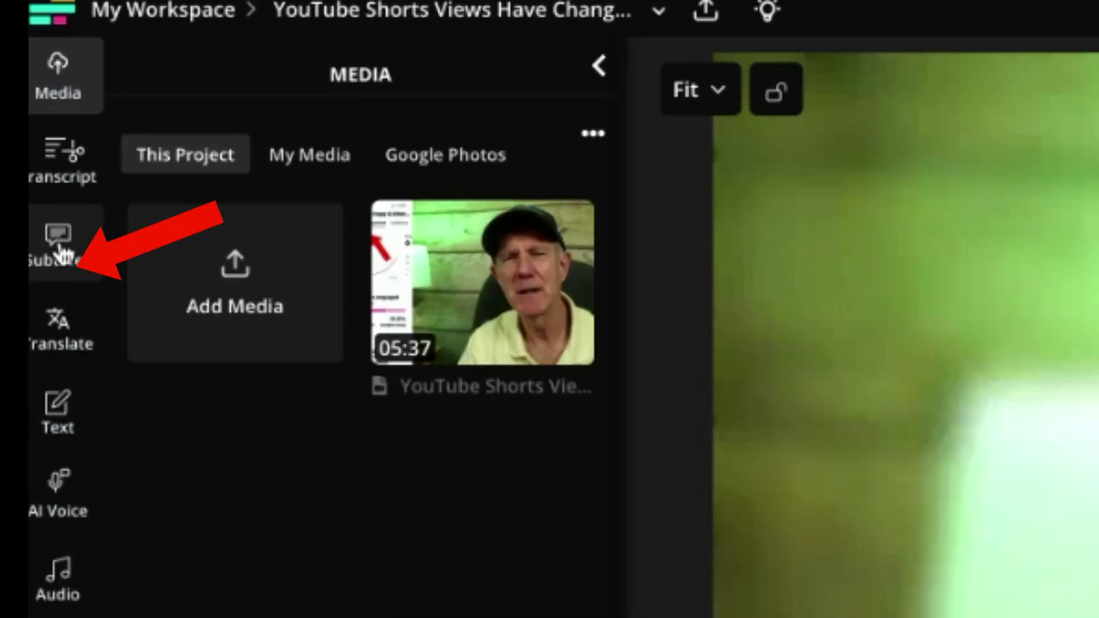
Step: Start a Kapwing dub from the Subtitles tools, targeting Arabic (Multi-Region) from English (United States)
click(54, 243)
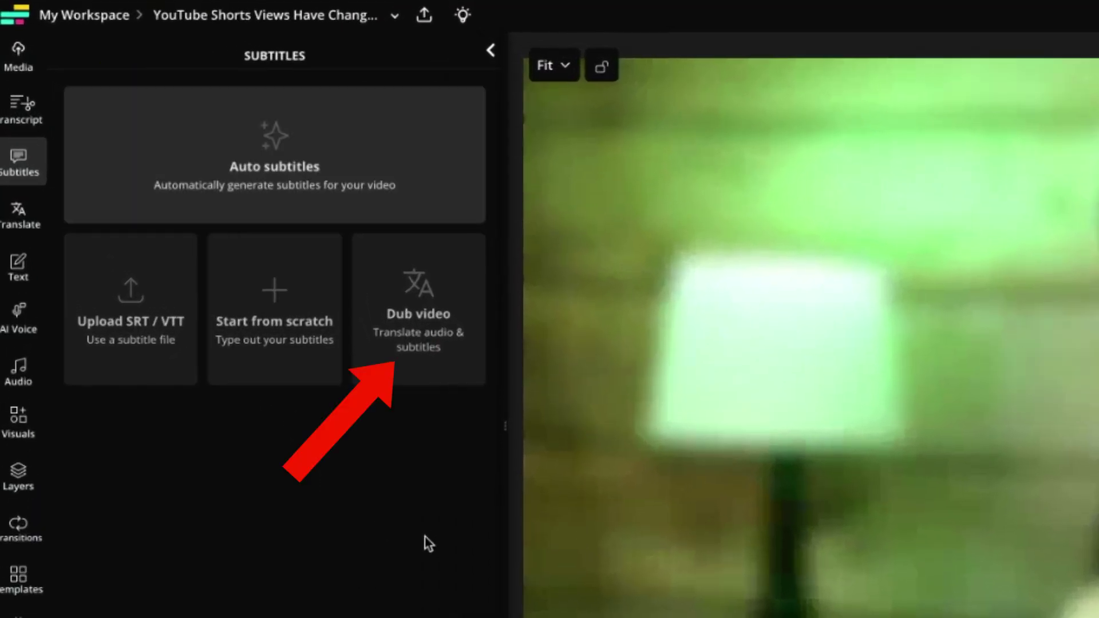
click(432, 322)
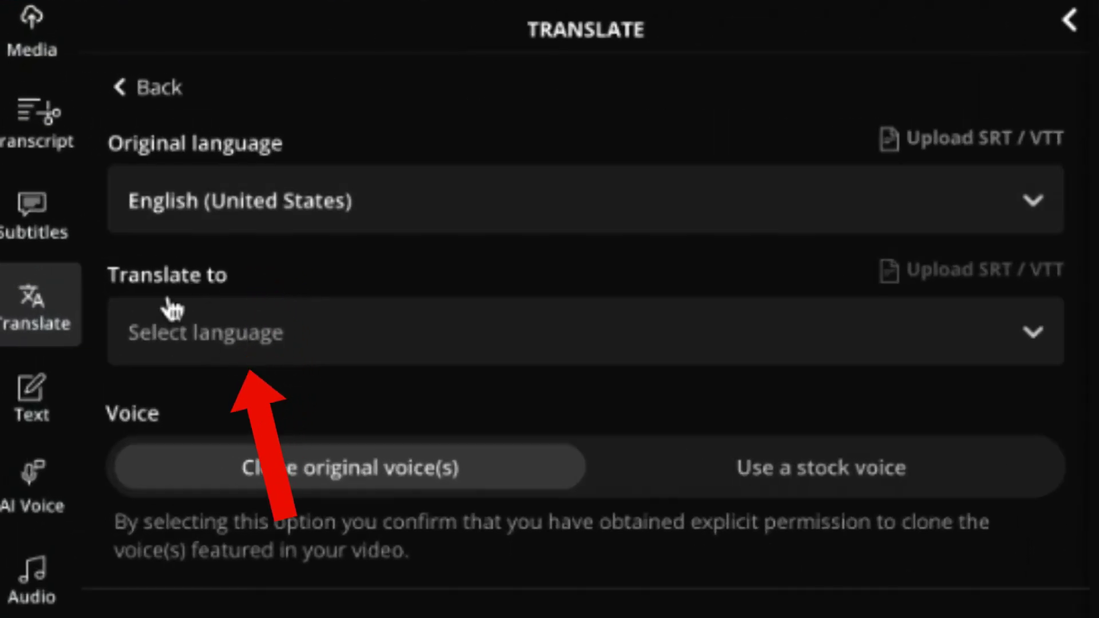
click(1028, 342)
scroll(732, 375, down, 10)
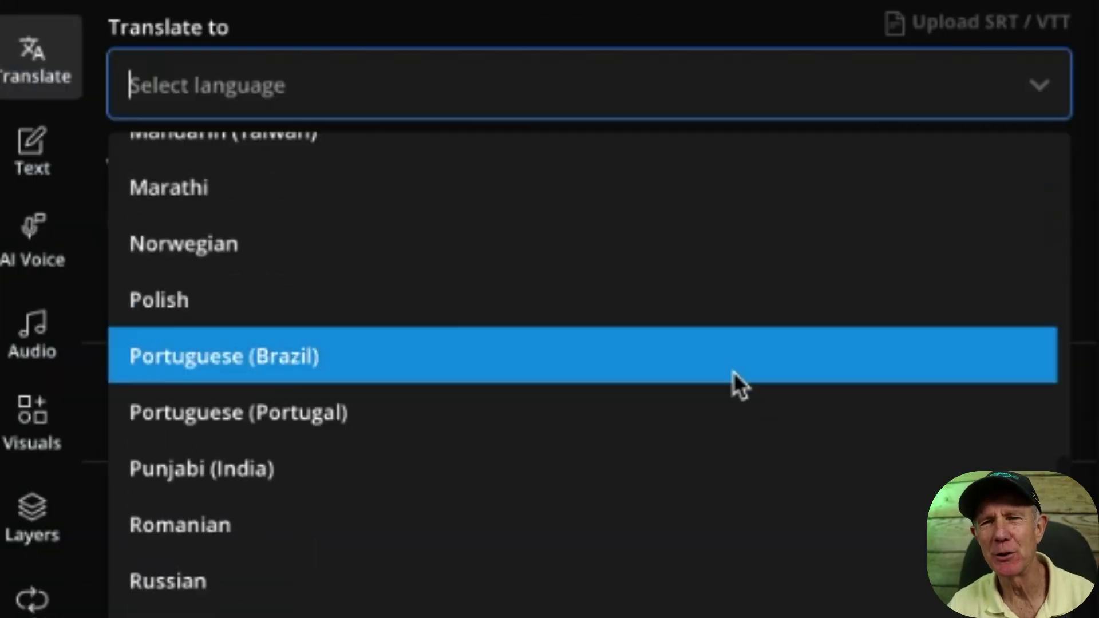
scroll(736, 373, up, 10)
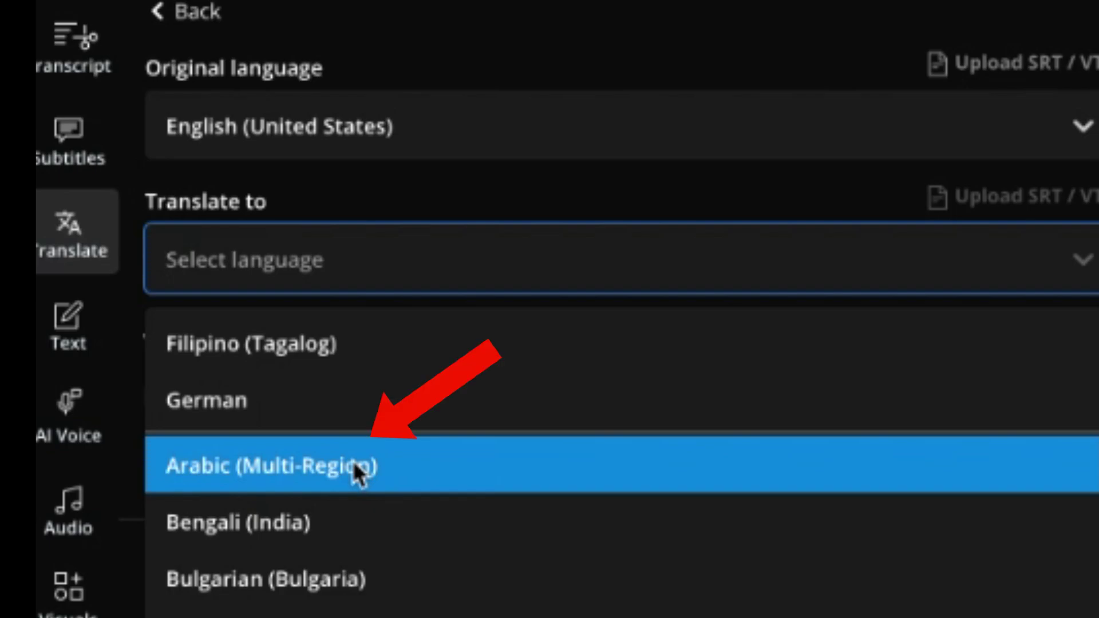
click(356, 472)
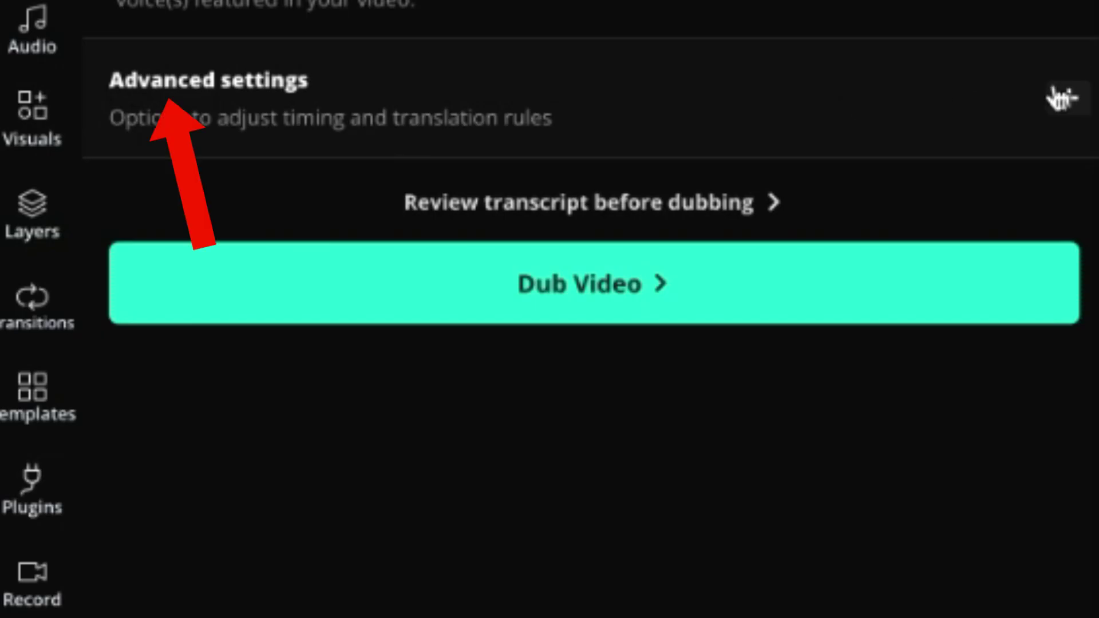
Step: Expand Advanced settings, generate the Arabic subtitles, and bring up the SRT, VTT and TXT download formats
click(1062, 101)
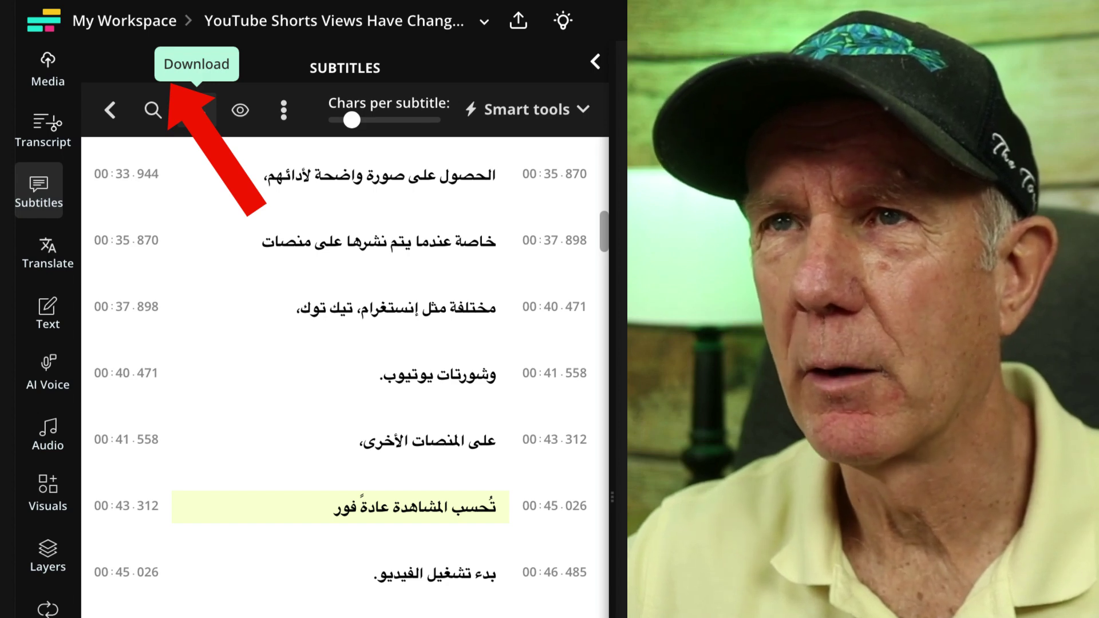
click(196, 109)
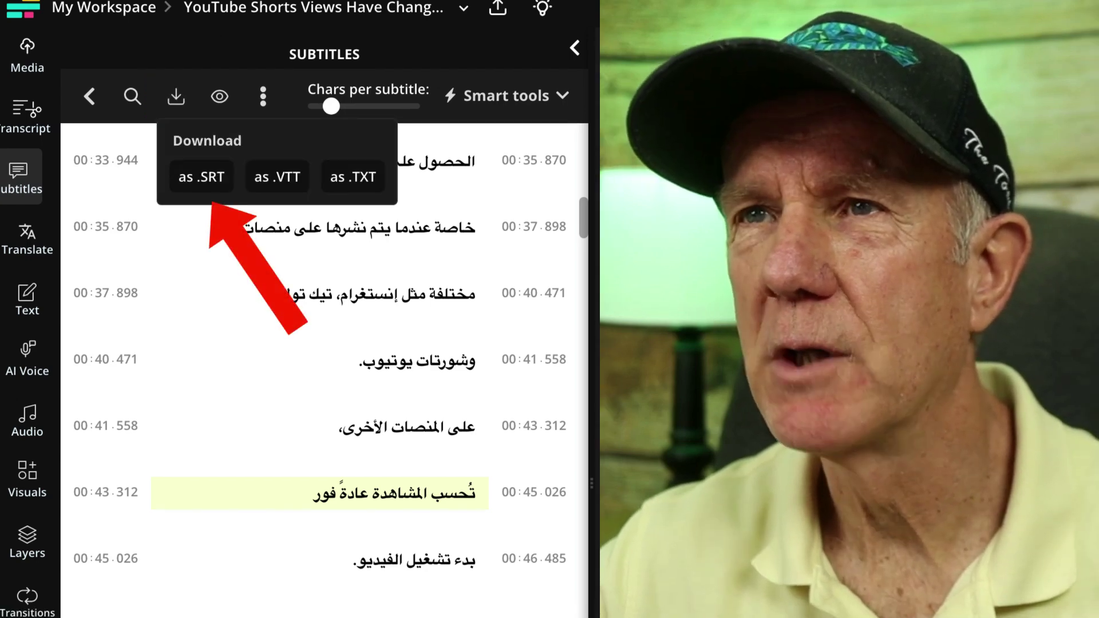